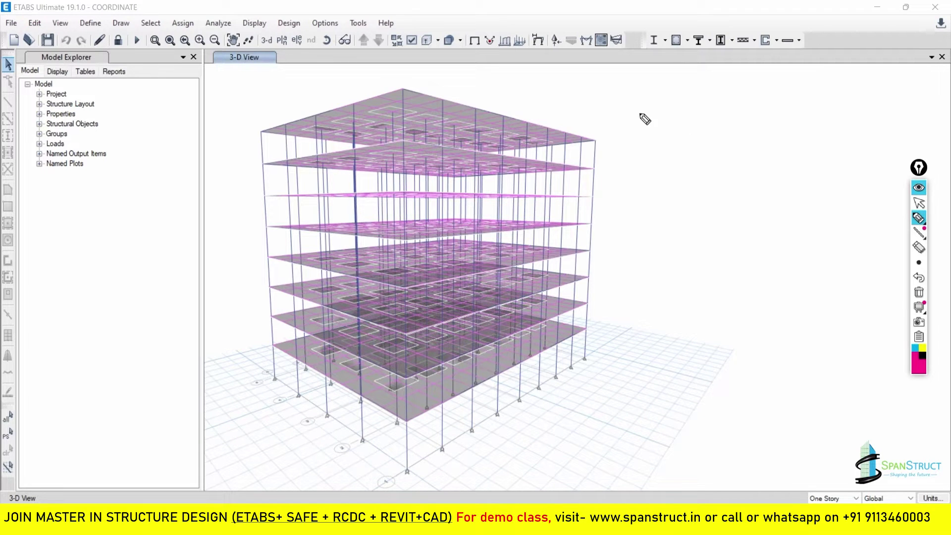
- Handwrite the heading 'Co-ordinate System' in pink beside the 3-D building model and underline it
{"action": "mouse_move", "coordinate": [643, 98]}
{"action": "left_mouse_down"}
{"action": "mouse_move", "coordinate": [721, 99]}
{"action": "mouse_move", "coordinate": [728, 112]}
{"action": "mouse_move", "coordinate": [767, 108]}
{"action": "mouse_move", "coordinate": [776, 96]}
{"action": "mouse_move", "coordinate": [778, 106]}
{"action": "mouse_move", "coordinate": [835, 108]}
{"action": "mouse_move", "coordinate": [847, 95]}
{"action": "mouse_move", "coordinate": [855, 107]}
{"action": "mouse_move", "coordinate": [897, 98]}
{"action": "left_mouse_up"}
{"action": "left_click", "coordinate": [627, 125]}
{"action": "left_click_drag", "start_coordinate": [628, 125], "coordinate": [892, 120]}
{"action": "key", "text": "Escape"}
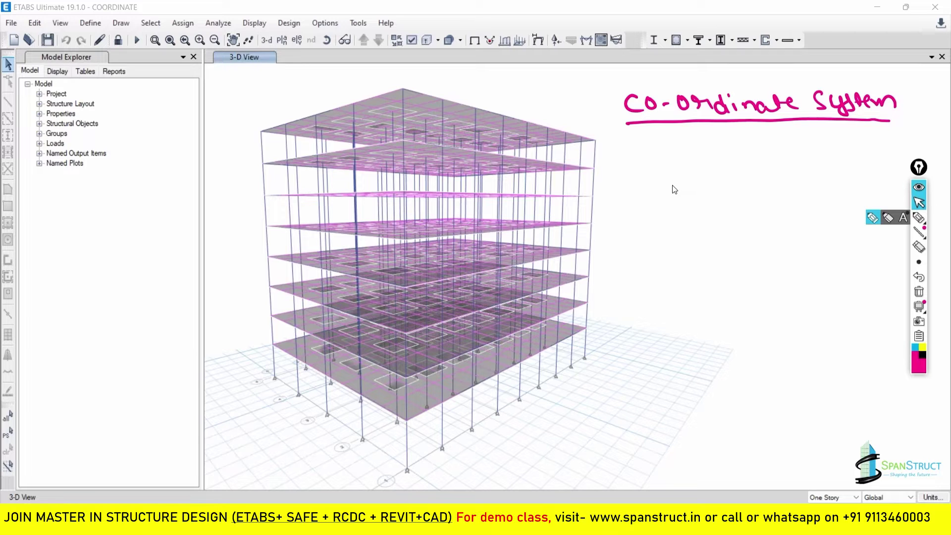
{"action": "key", "text": "ctrl+F2"}
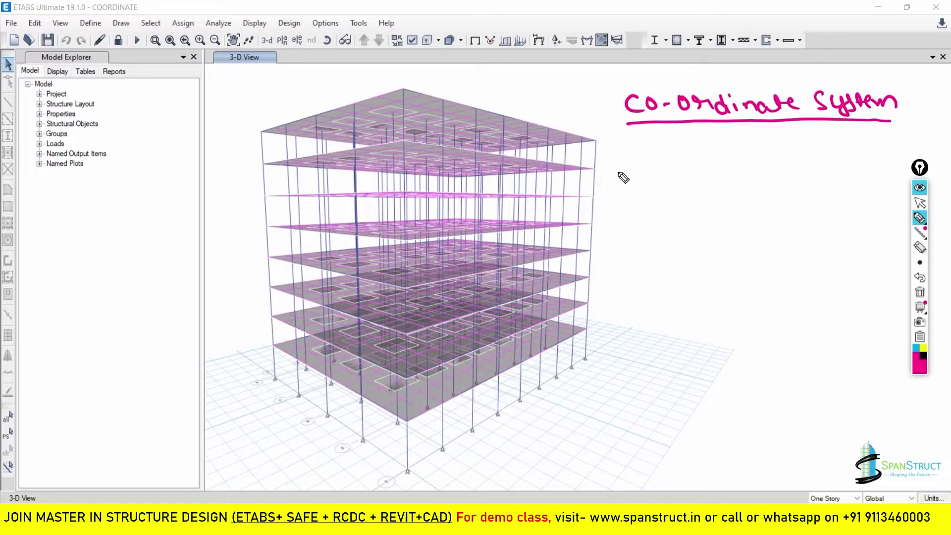
- Handwrite '(i) Global co-ordinate System' and '(ii) Local Co-ordinate System', then bring up Google Maps
{"action": "mouse_move", "coordinate": [622, 173]}
{"action": "left_mouse_down"}
{"action": "mouse_move", "coordinate": [668, 176]}
{"action": "mouse_move", "coordinate": [676, 159]}
{"action": "mouse_move", "coordinate": [707, 164]}
{"action": "mouse_move", "coordinate": [716, 177]}
{"action": "mouse_move", "coordinate": [896, 166]}
{"action": "left_mouse_up"}
{"action": "mouse_move", "coordinate": [687, 195]}
{"action": "left_mouse_down"}
{"action": "mouse_move", "coordinate": [719, 215]}
{"action": "mouse_move", "coordinate": [768, 211]}
{"action": "left_mouse_up"}
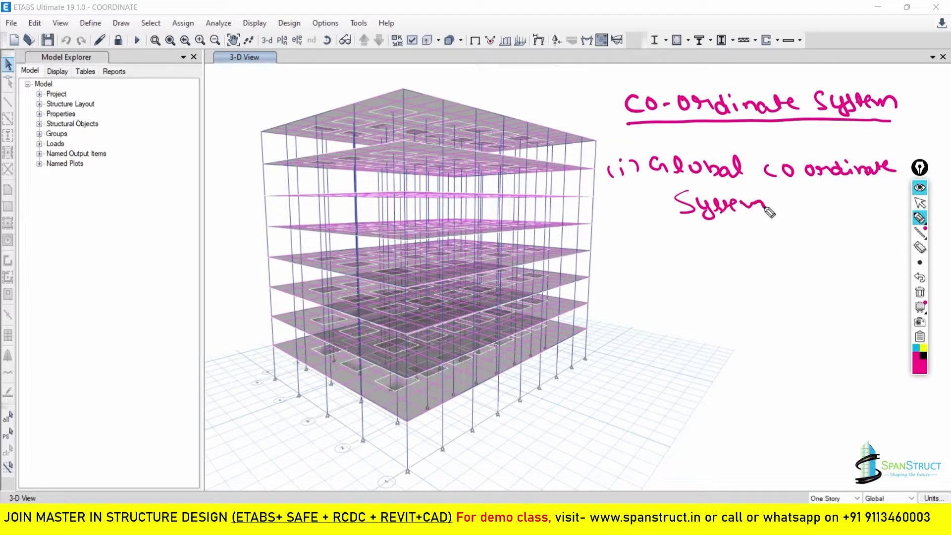
{"action": "mouse_move", "coordinate": [629, 252]}
{"action": "left_mouse_down"}
{"action": "mouse_move", "coordinate": [707, 251]}
{"action": "mouse_move", "coordinate": [747, 237]}
{"action": "mouse_move", "coordinate": [768, 252]}
{"action": "mouse_move", "coordinate": [860, 248]}
{"action": "left_mouse_up"}
{"action": "mouse_move", "coordinate": [691, 270]}
{"action": "left_mouse_down"}
{"action": "mouse_move", "coordinate": [694, 293]}
{"action": "mouse_move", "coordinate": [719, 297]}
{"action": "mouse_move", "coordinate": [736, 277]}
{"action": "mouse_move", "coordinate": [779, 281]}
{"action": "left_mouse_up"}
{"action": "left_click", "coordinate": [782, 279]}
{"action": "left_click", "coordinate": [921, 203]}
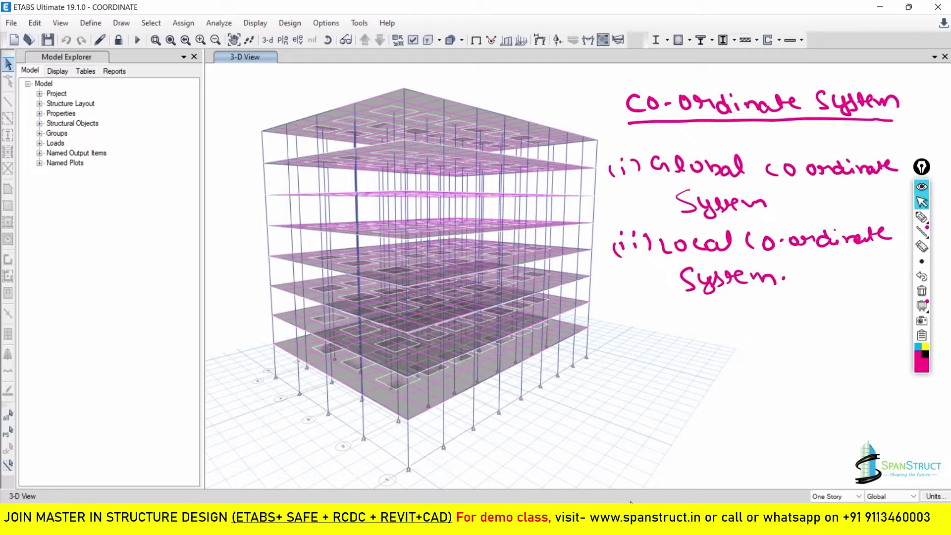
{"action": "key", "text": "alt+Tab"}
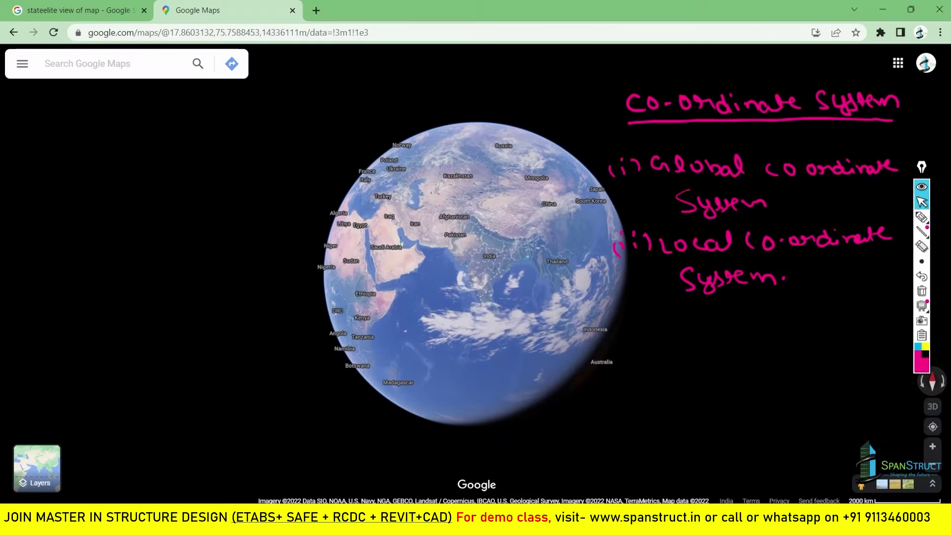
- Reopen the recent World Trade Center search in Google Maps and erase the pink notes
{"action": "left_click", "coordinate": [70, 63]}
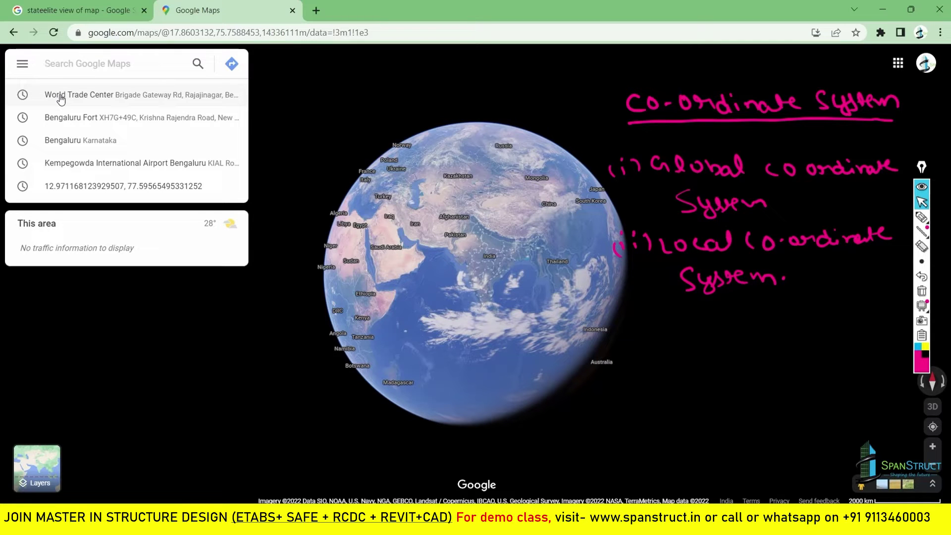
{"action": "left_click", "coordinate": [151, 99]}
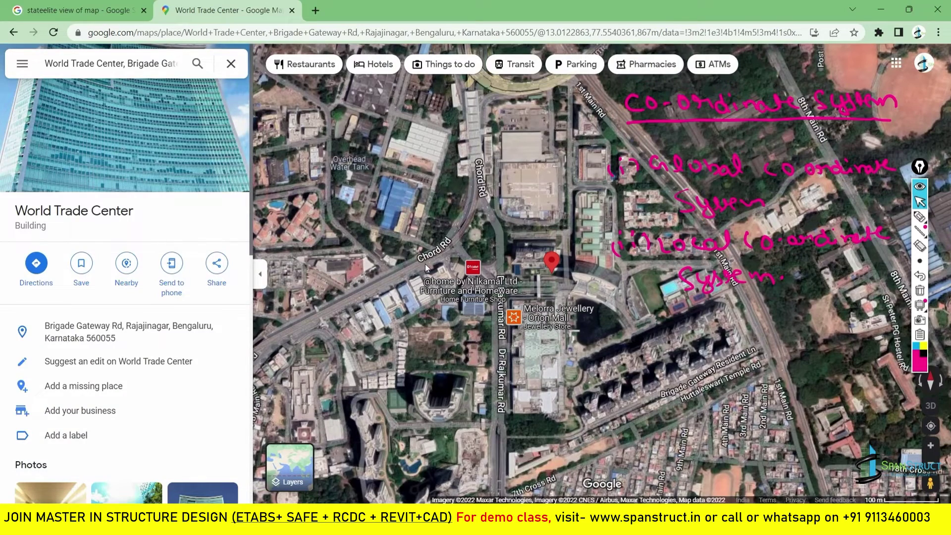
{"action": "left_click", "coordinate": [919, 292]}
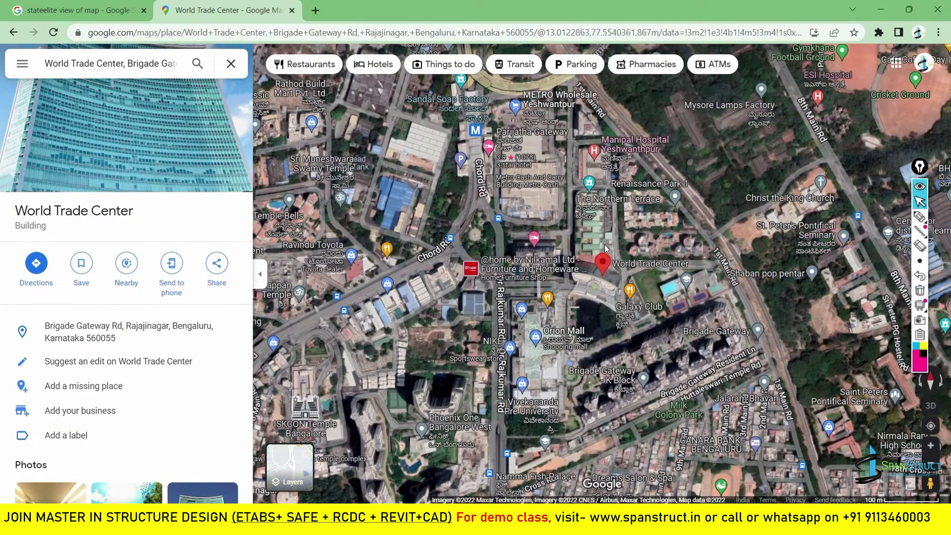
{"action": "left_click", "coordinate": [621, 266]}
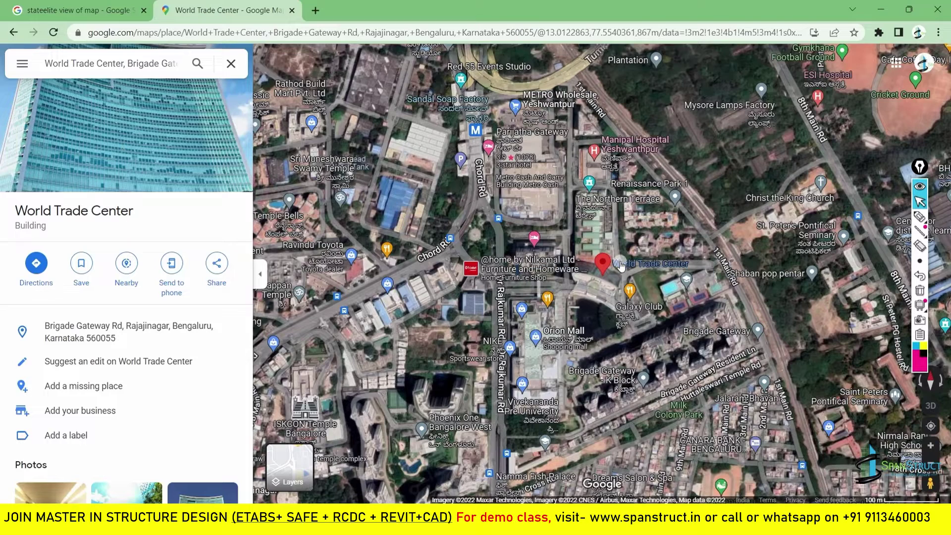
- Highlight and copy the World Trade Center coordinates 13.01251, 77.55652, then close its place panel
{"action": "right_click", "coordinate": [621, 266]}
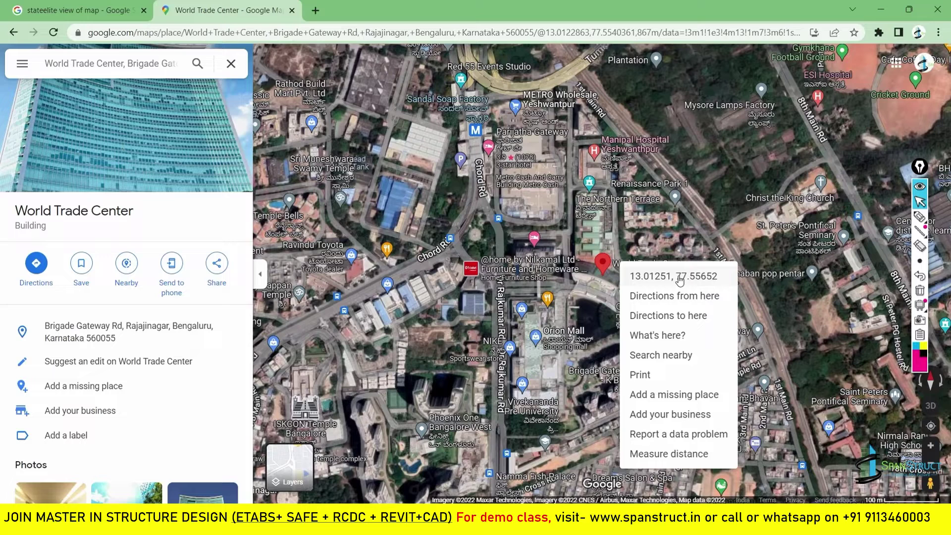
{"action": "mouse_move", "coordinate": [920, 216]}
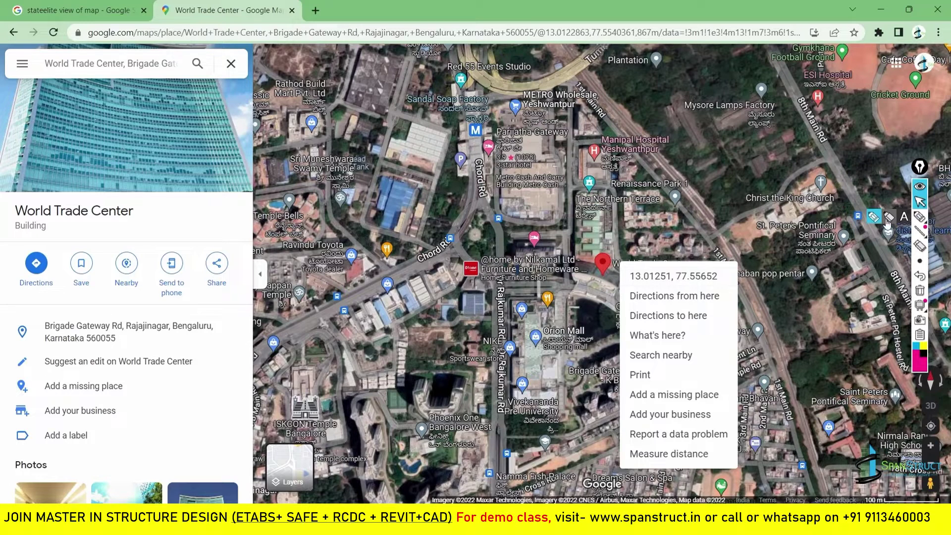
{"action": "left_click", "coordinate": [874, 217]}
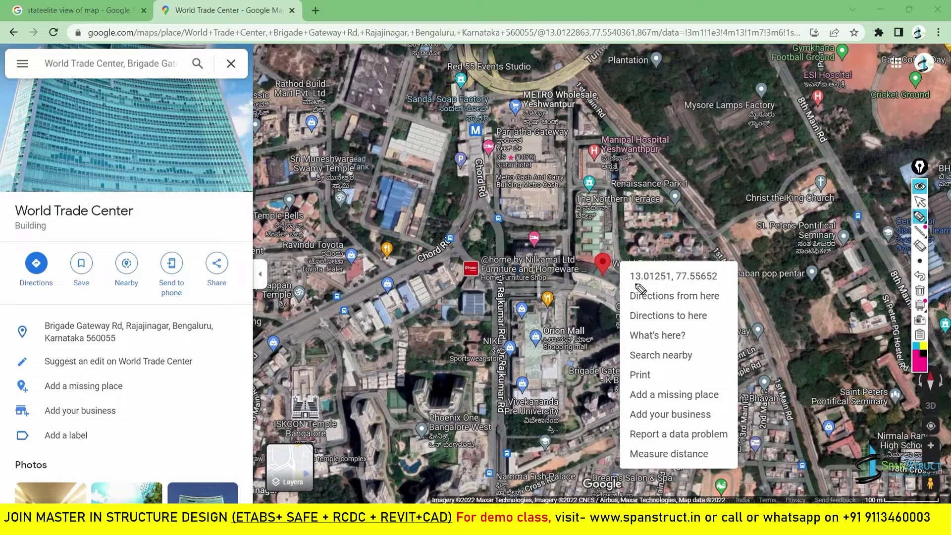
{"action": "mouse_move", "coordinate": [641, 289]}
{"action": "left_mouse_down"}
{"action": "mouse_move", "coordinate": [717, 281]}
{"action": "mouse_move", "coordinate": [721, 266]}
{"action": "mouse_move", "coordinate": [625, 272]}
{"action": "mouse_move", "coordinate": [639, 281]}
{"action": "left_mouse_up"}
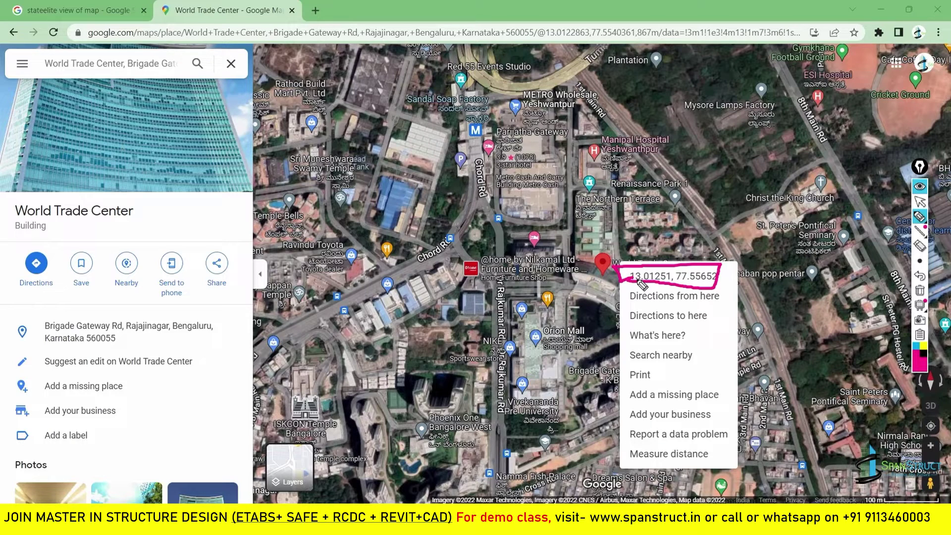
{"action": "key", "text": "Escape"}
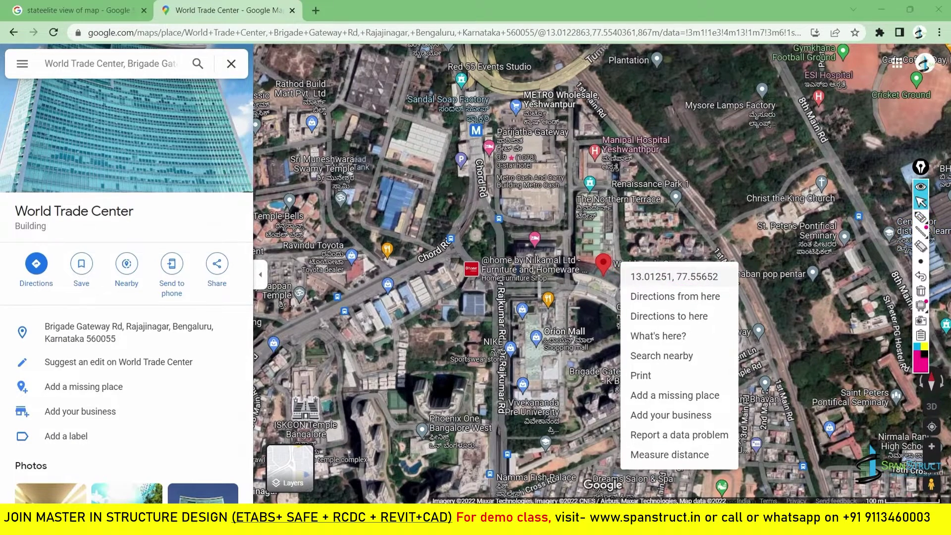
{"action": "left_click", "coordinate": [679, 278]}
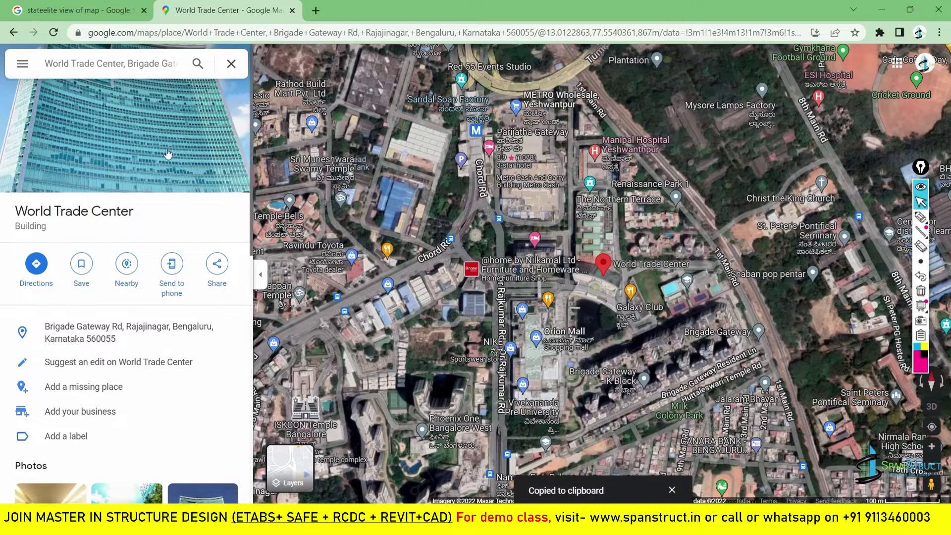
{"action": "left_click", "coordinate": [231, 63]}
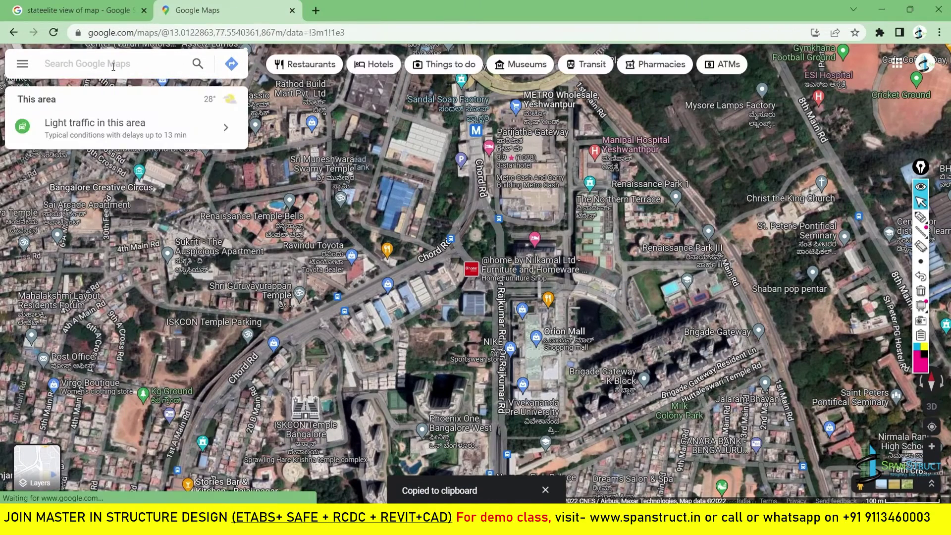
- Search the pasted coordinates, resolving to 13°00'45.0"N 77°33'23.5"E, and click near the pin
{"action": "left_click", "coordinate": [113, 63]}
{"action": "key", "text": "ctrl+v"}
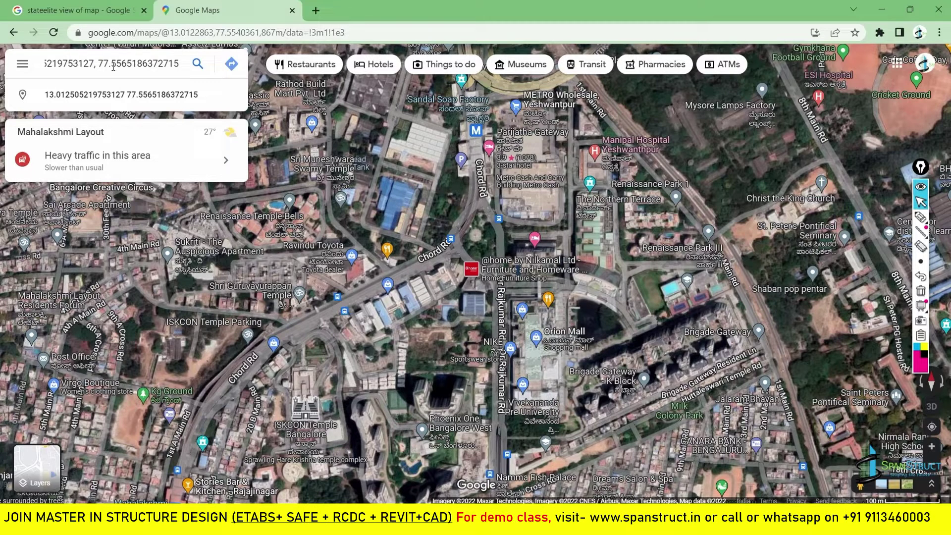
{"action": "left_click", "coordinate": [197, 65]}
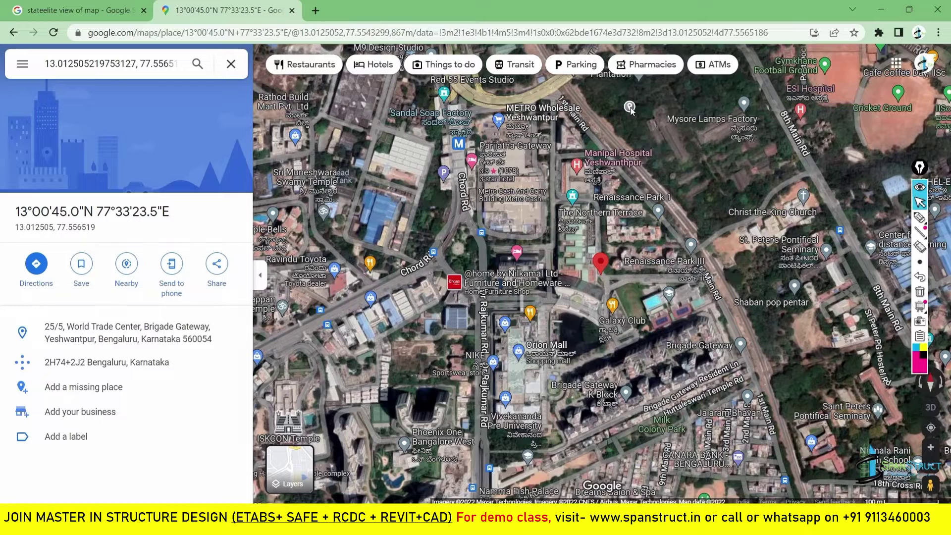
{"action": "left_click", "coordinate": [630, 108]}
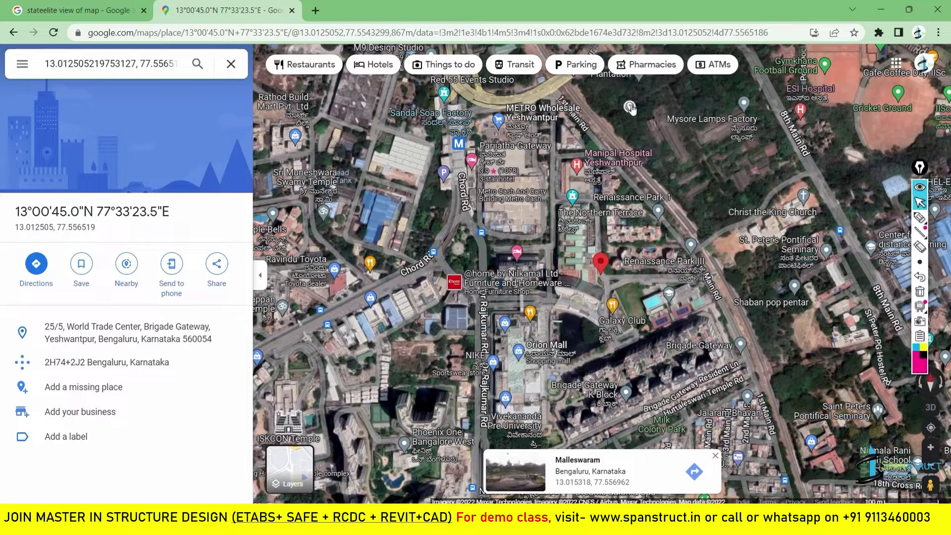
- Check a nearby point's coordinates, then zoom out to the globe and back toward southern India
{"action": "right_click", "coordinate": [633, 106]}
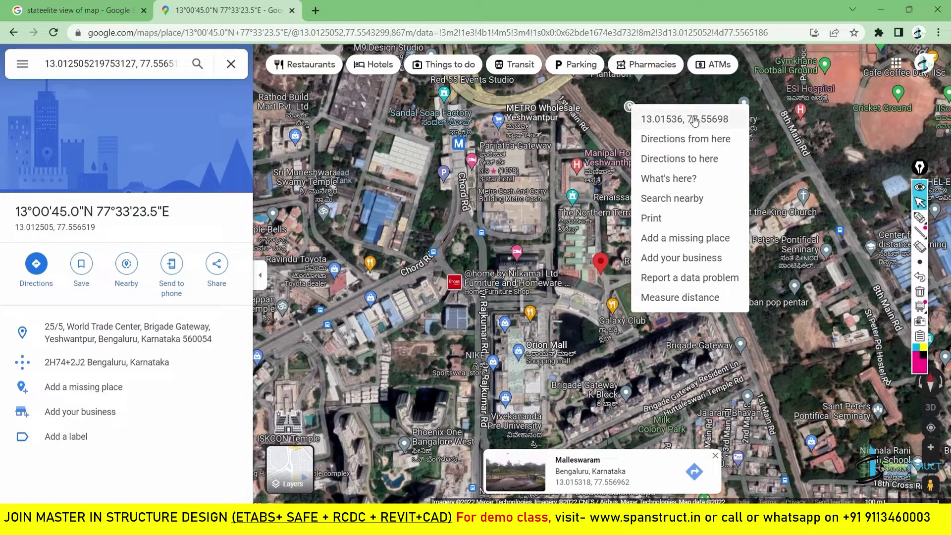
{"action": "left_click", "coordinate": [608, 102]}
{"action": "mouse_move", "coordinate": [619, 192]}
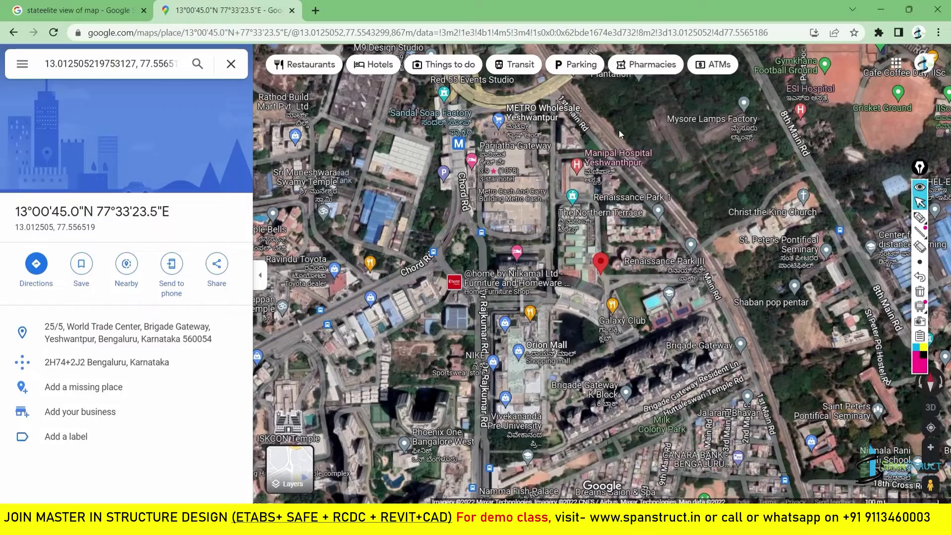
{"action": "scroll", "coordinate": [619, 247], "scroll_direction": "down", "scroll_amount": 5}
{"action": "scroll", "coordinate": [619, 251], "scroll_direction": "down", "scroll_amount": 8}
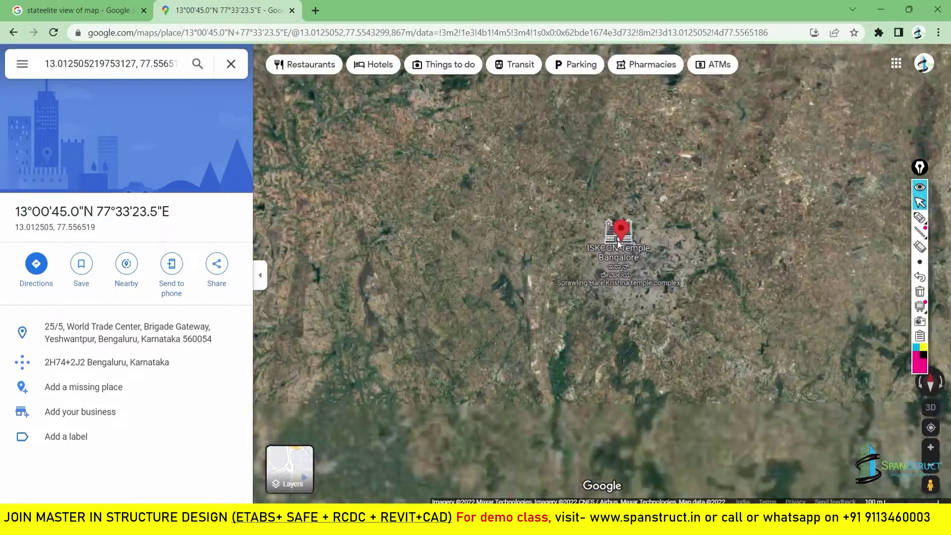
{"action": "scroll", "coordinate": [617, 243], "scroll_direction": "down", "scroll_amount": 5}
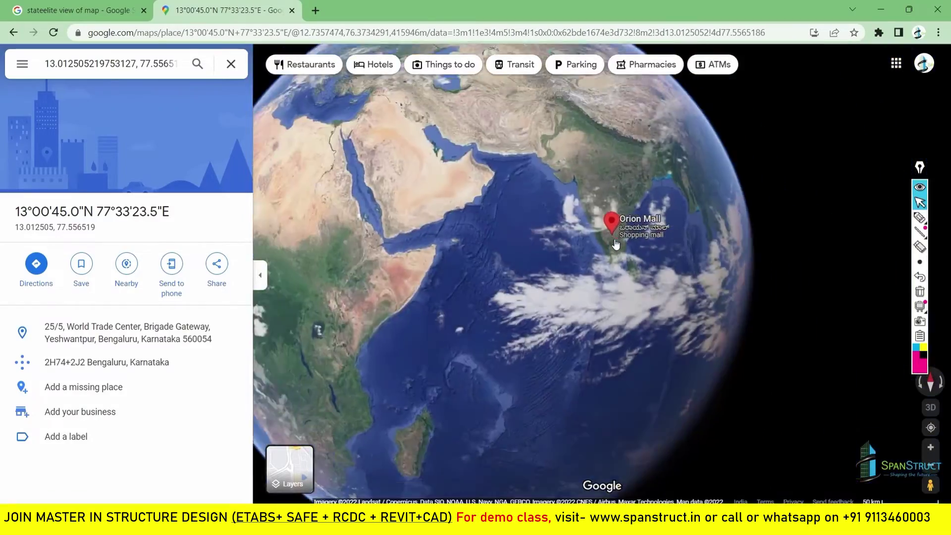
{"action": "left_click_drag", "start_coordinate": [466, 215], "coordinate": [594, 218]}
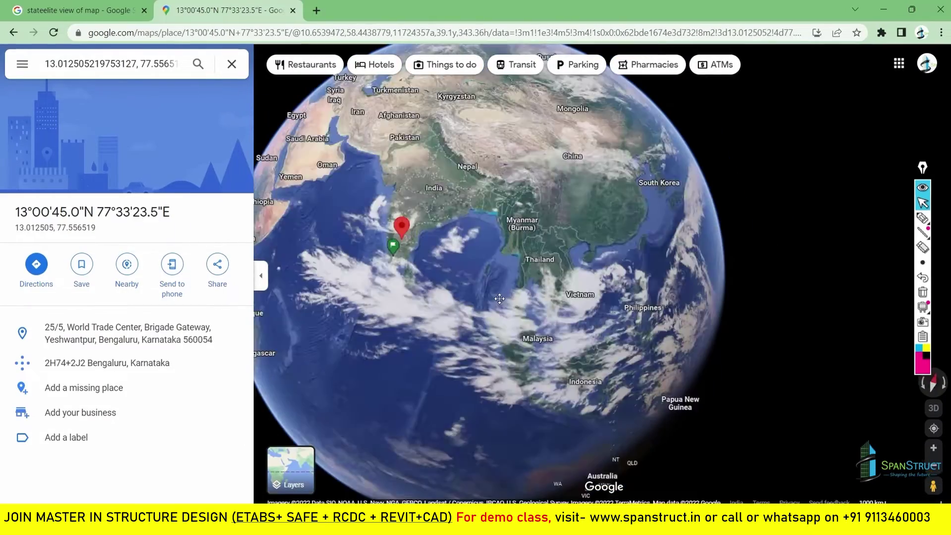
{"action": "left_click_drag", "start_coordinate": [347, 238], "coordinate": [503, 268]}
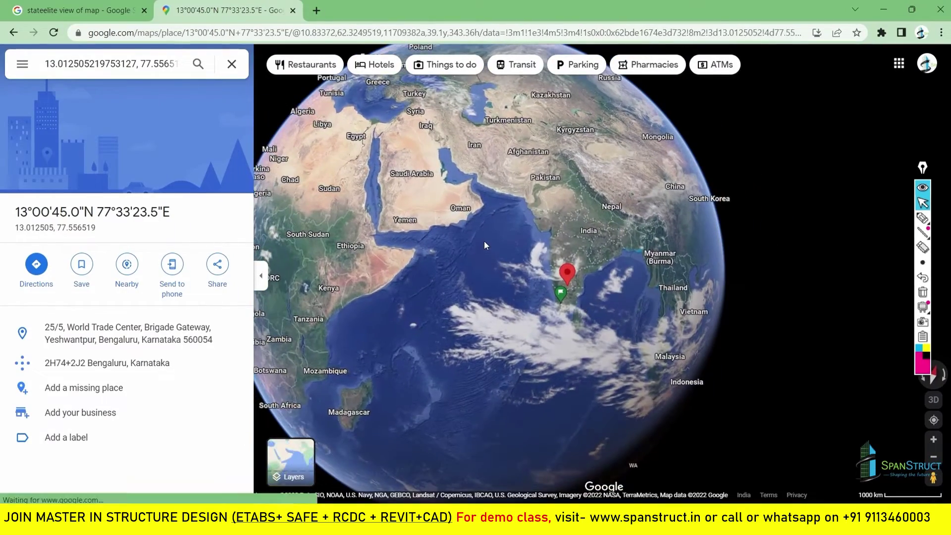
{"action": "scroll", "coordinate": [484, 240], "scroll_direction": "up", "scroll_amount": 5}
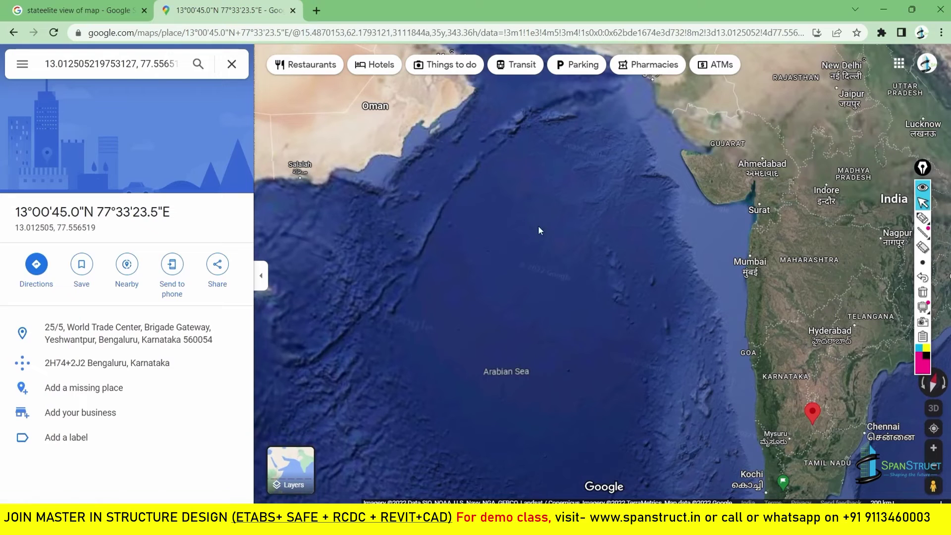
{"action": "mouse_move", "coordinate": [528, 259]}
{"action": "left_mouse_down"}
{"action": "mouse_move", "coordinate": [496, 276]}
{"action": "mouse_move", "coordinate": [522, 253]}
{"action": "left_mouse_up"}
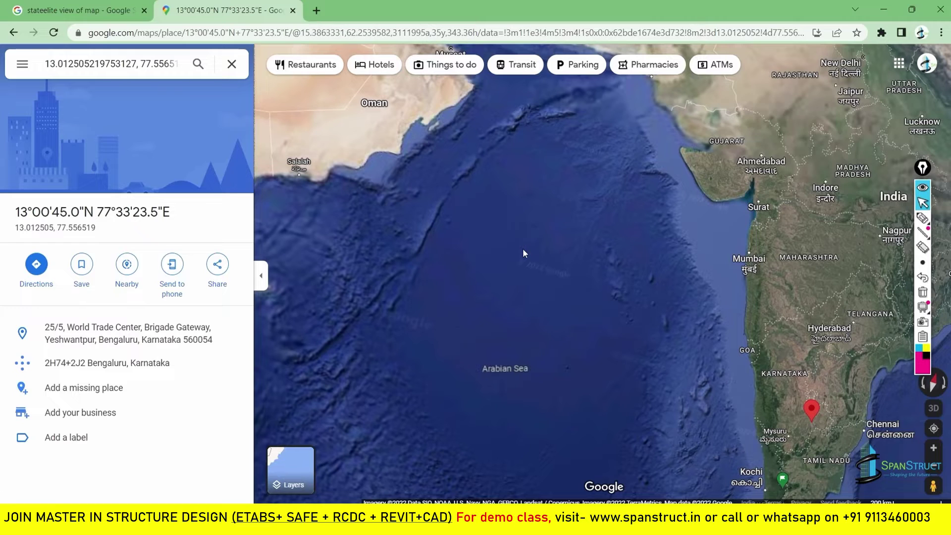
{"action": "left_click", "coordinate": [923, 218]}
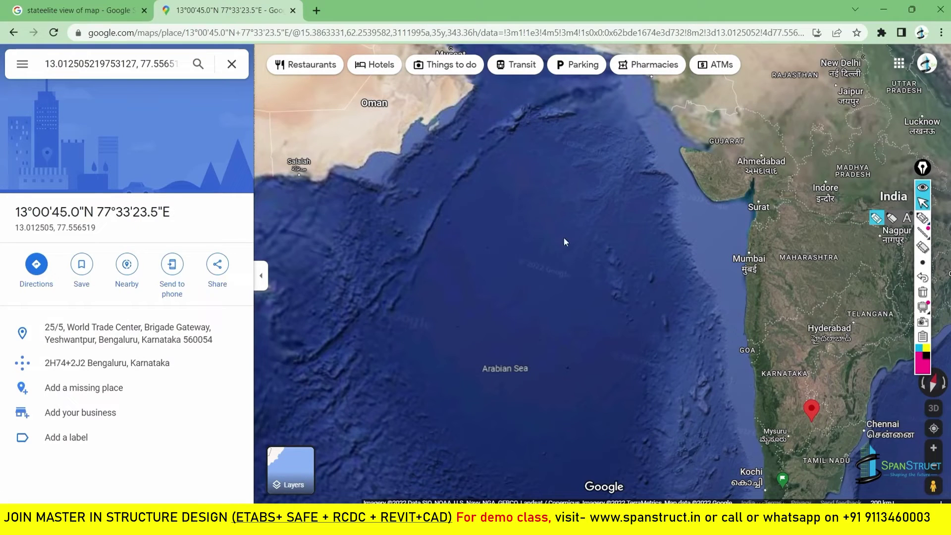
- Show the coordinates 18.31218, 64.02152 for a point in the Arabian Sea
{"action": "right_click", "coordinate": [550, 237]}
{"action": "left_click", "coordinate": [542, 215]}
{"action": "right_click", "coordinate": [542, 215]}
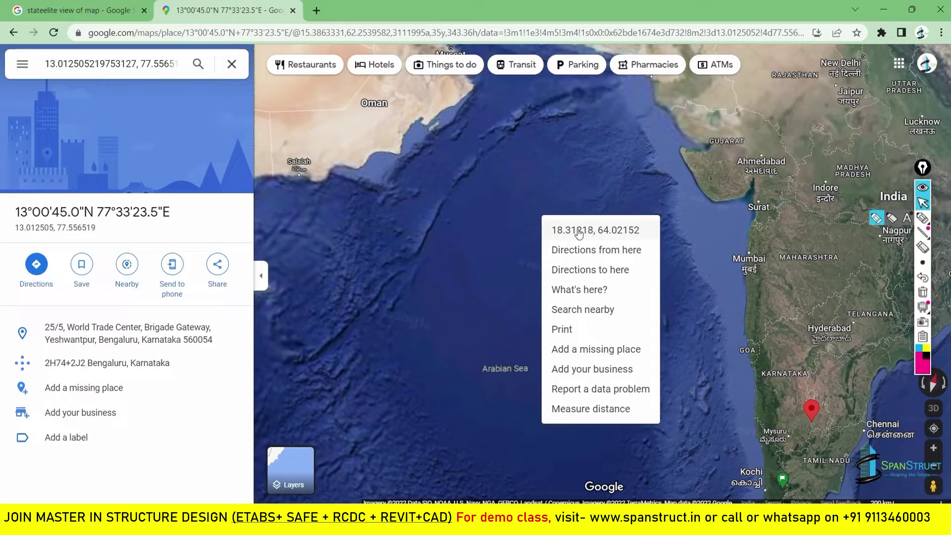
- Highlight those coordinates and the pin's 13.012505, 77.556519 values, then erase the markings
{"action": "key", "text": "ctrl+shift+h"}
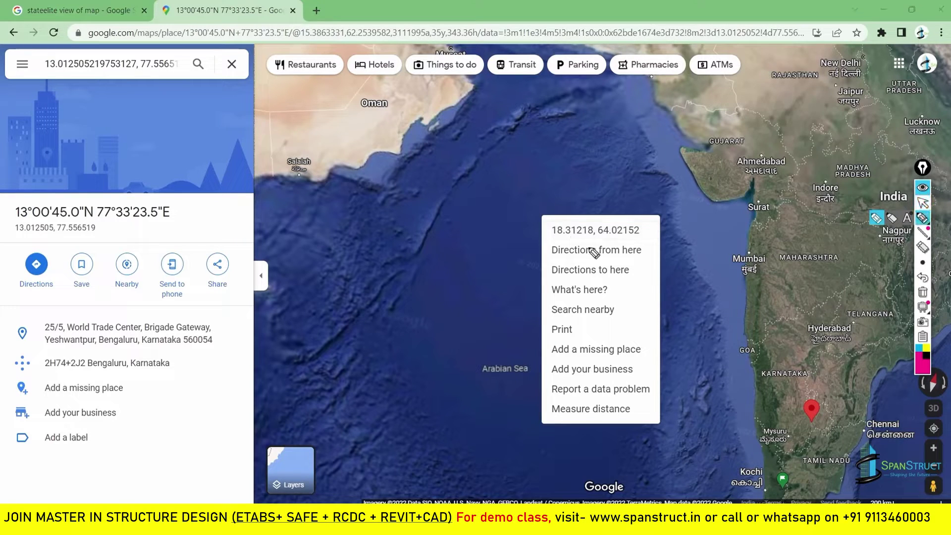
{"action": "mouse_move", "coordinate": [546, 240]}
{"action": "left_mouse_down"}
{"action": "mouse_move", "coordinate": [653, 236]}
{"action": "mouse_move", "coordinate": [650, 219]}
{"action": "mouse_move", "coordinate": [551, 220]}
{"action": "mouse_move", "coordinate": [551, 245]}
{"action": "left_mouse_up"}
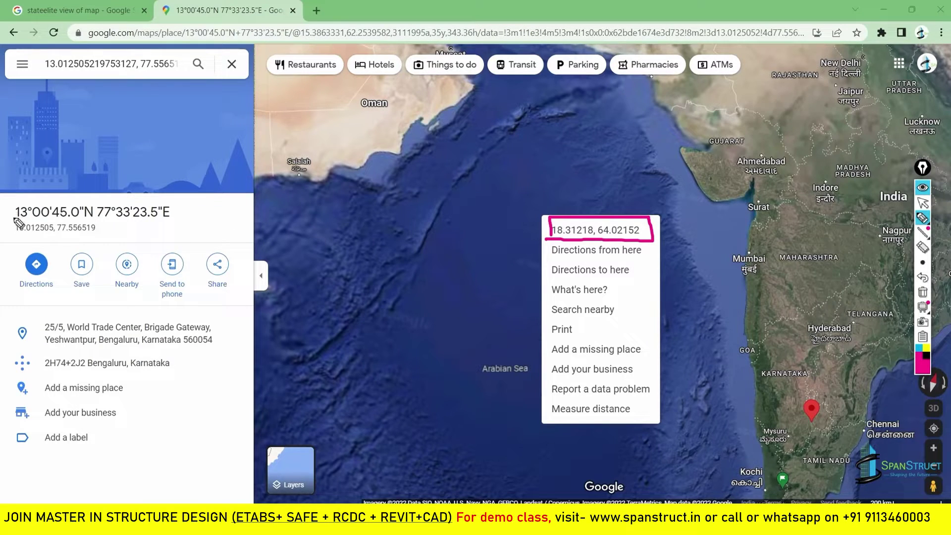
{"action": "mouse_move", "coordinate": [13, 219]}
{"action": "left_mouse_down"}
{"action": "mouse_move", "coordinate": [127, 220]}
{"action": "mouse_move", "coordinate": [195, 207]}
{"action": "mouse_move", "coordinate": [167, 190]}
{"action": "mouse_move", "coordinate": [3, 188]}
{"action": "mouse_move", "coordinate": [14, 216]}
{"action": "left_mouse_up"}
{"action": "left_click_drag", "start_coordinate": [14, 231], "coordinate": [102, 239]}
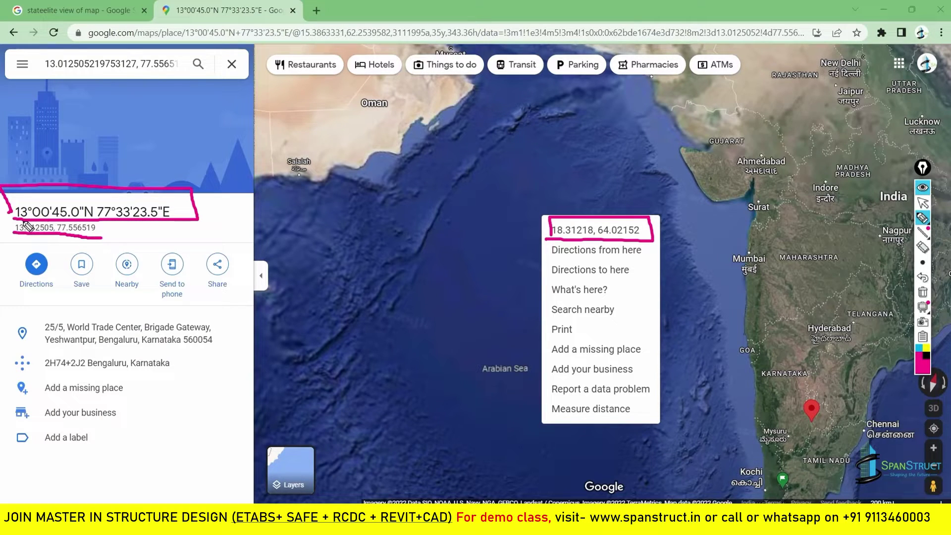
{"action": "mouse_move", "coordinate": [20, 201]}
{"action": "left_mouse_down"}
{"action": "mouse_move", "coordinate": [16, 222]}
{"action": "mouse_move", "coordinate": [42, 221]}
{"action": "mouse_move", "coordinate": [34, 209]}
{"action": "mouse_move", "coordinate": [43, 203]}
{"action": "mouse_move", "coordinate": [32, 218]}
{"action": "mouse_move", "coordinate": [46, 223]}
{"action": "mouse_move", "coordinate": [65, 200]}
{"action": "mouse_move", "coordinate": [56, 220]}
{"action": "mouse_move", "coordinate": [85, 230]}
{"action": "mouse_move", "coordinate": [90, 206]}
{"action": "mouse_move", "coordinate": [77, 200]}
{"action": "mouse_move", "coordinate": [83, 217]}
{"action": "mouse_move", "coordinate": [119, 200]}
{"action": "mouse_move", "coordinate": [97, 214]}
{"action": "mouse_move", "coordinate": [108, 227]}
{"action": "mouse_move", "coordinate": [140, 201]}
{"action": "mouse_move", "coordinate": [128, 201]}
{"action": "mouse_move", "coordinate": [119, 223]}
{"action": "mouse_move", "coordinate": [133, 204]}
{"action": "mouse_move", "coordinate": [146, 222]}
{"action": "left_mouse_up"}
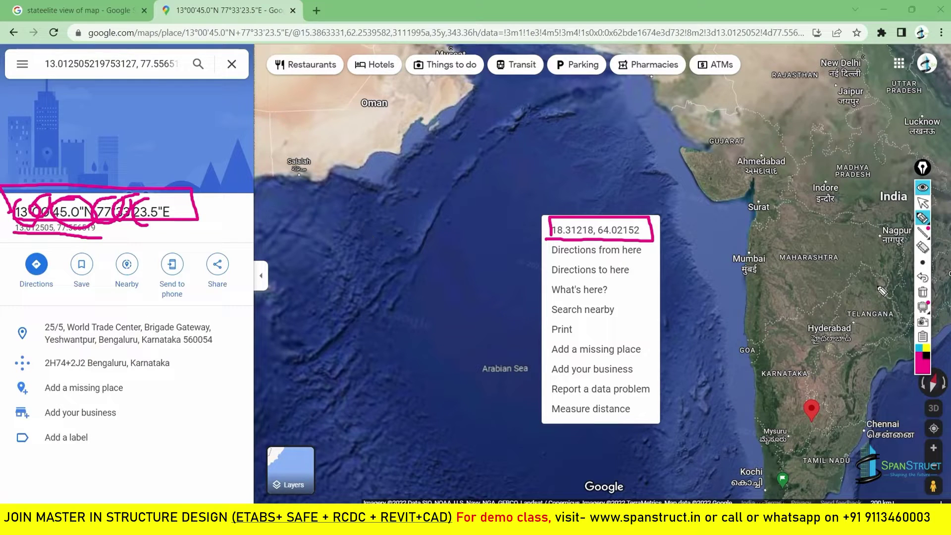
{"action": "left_click", "coordinate": [923, 292]}
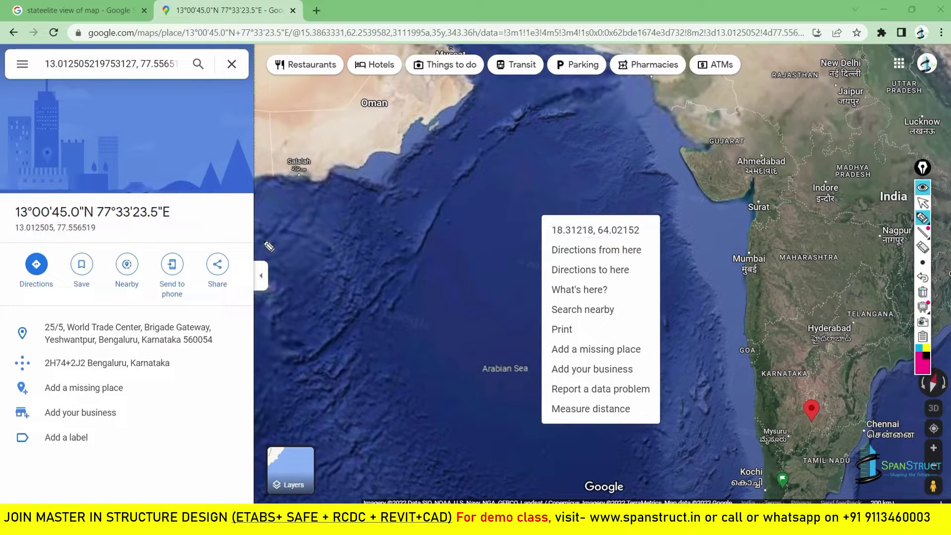
- Zoom the map out to the whole globe with the pin in India
{"action": "left_click", "coordinate": [923, 203]}
{"action": "scroll", "coordinate": [530, 197], "scroll_direction": "down", "scroll_amount": 5}
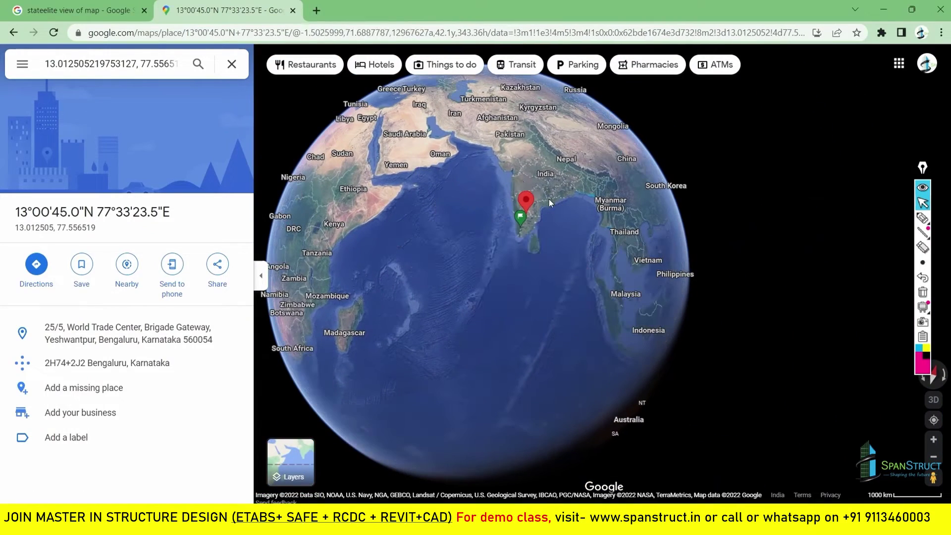
{"action": "scroll", "coordinate": [549, 199], "scroll_direction": "up", "scroll_amount": 5}
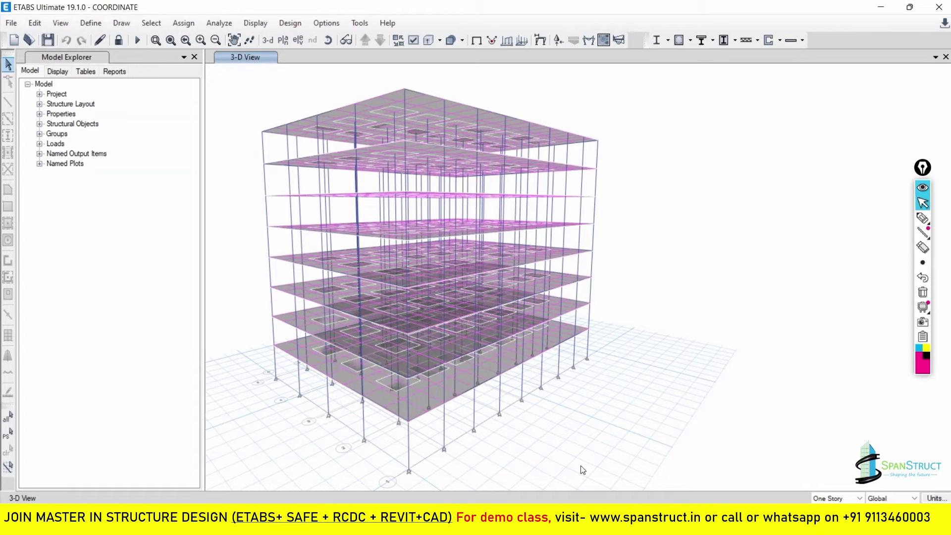
- Display the Story7 plan at Z = 25 m and select the joint at grid point G4
{"action": "left_click", "coordinate": [283, 41]}
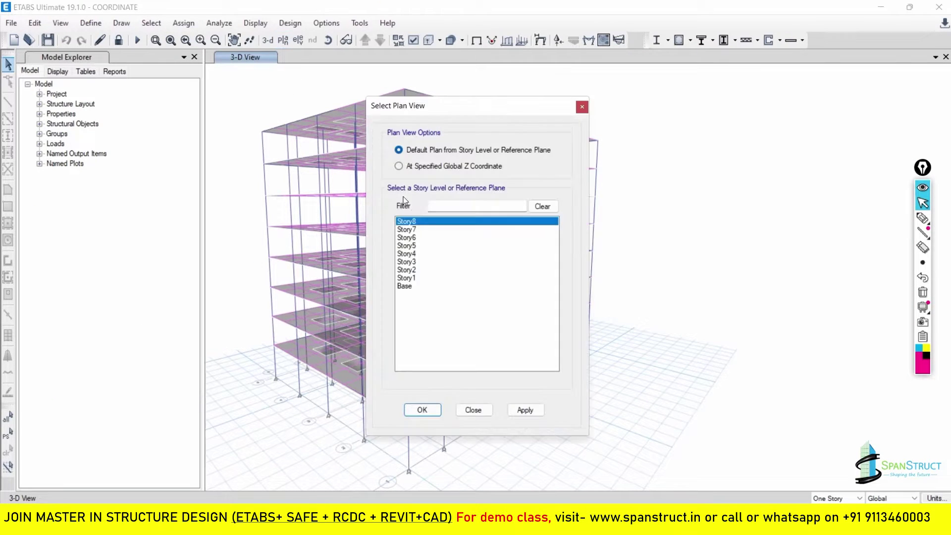
{"action": "left_click", "coordinate": [407, 229]}
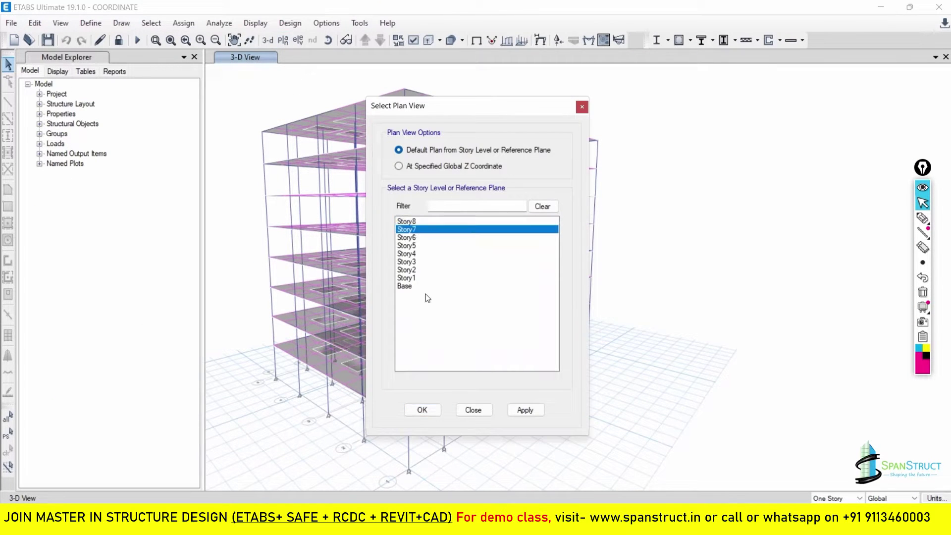
{"action": "left_click", "coordinate": [423, 410]}
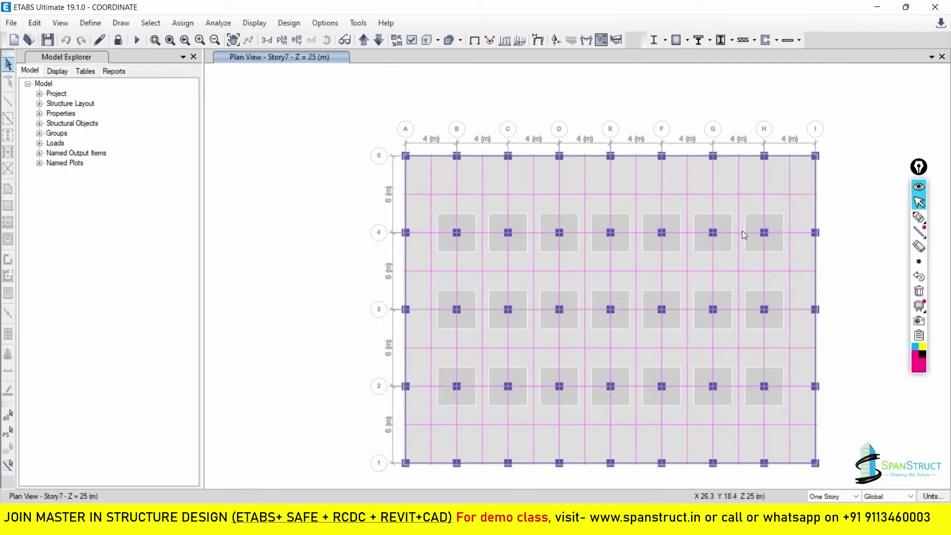
{"action": "left_click", "coordinate": [715, 231]}
{"action": "right_click", "coordinate": [715, 231]}
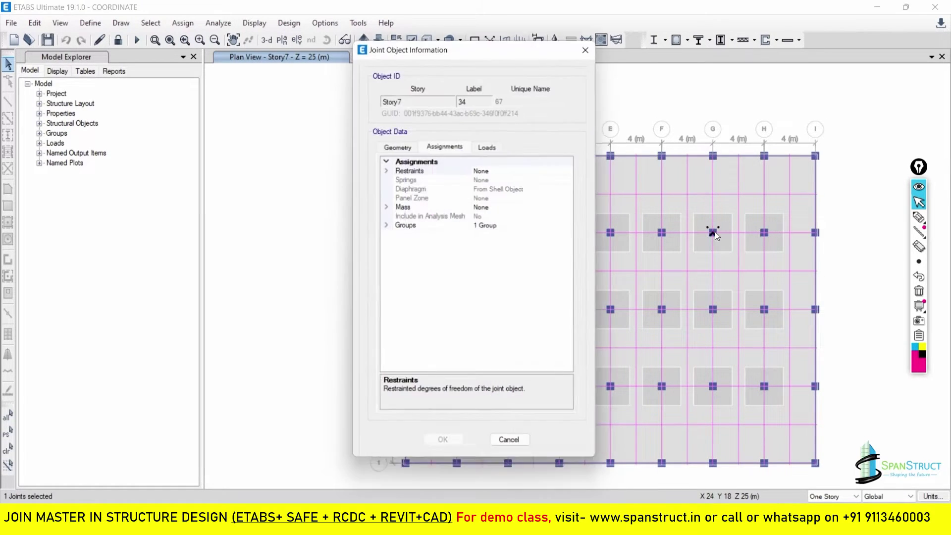
{"action": "left_click", "coordinate": [396, 147]}
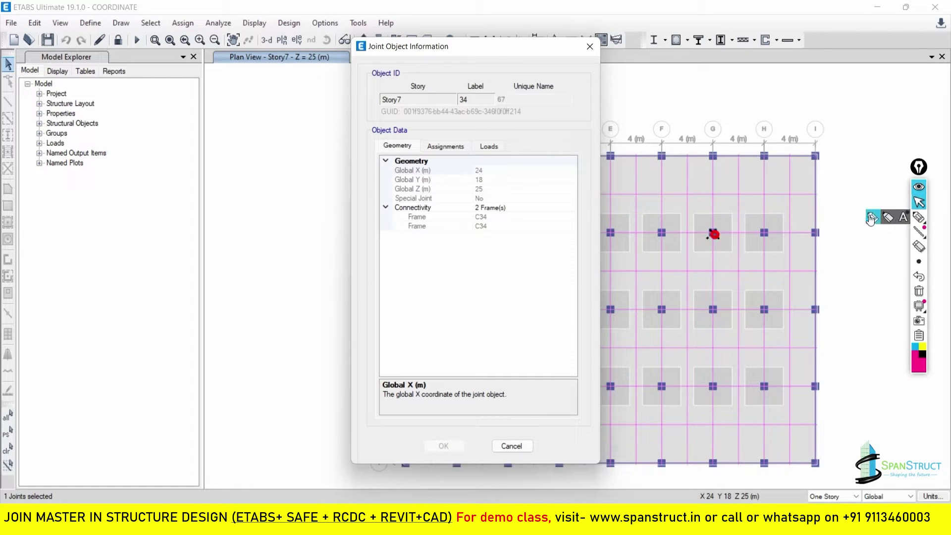
{"action": "left_click", "coordinate": [918, 218]}
{"action": "mouse_move", "coordinate": [488, 160]}
{"action": "left_mouse_down"}
{"action": "mouse_move", "coordinate": [464, 183]}
{"action": "mouse_move", "coordinate": [467, 197]}
{"action": "mouse_move", "coordinate": [483, 201]}
{"action": "mouse_move", "coordinate": [496, 164]}
{"action": "left_mouse_up"}
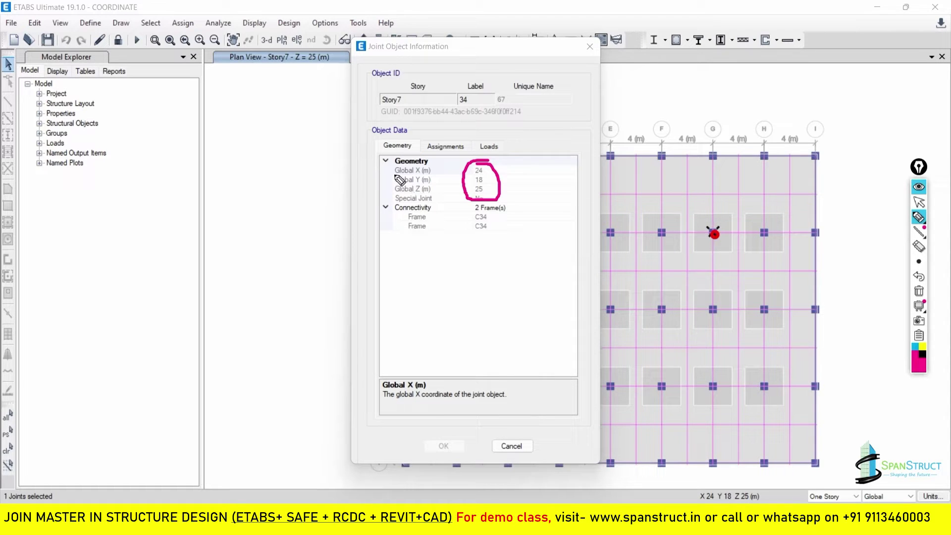
{"action": "mouse_move", "coordinate": [411, 171]}
{"action": "left_mouse_down"}
{"action": "mouse_move", "coordinate": [394, 175]}
{"action": "mouse_move", "coordinate": [429, 181]}
{"action": "mouse_move", "coordinate": [413, 192]}
{"action": "mouse_move", "coordinate": [425, 190]}
{"action": "left_mouse_up"}
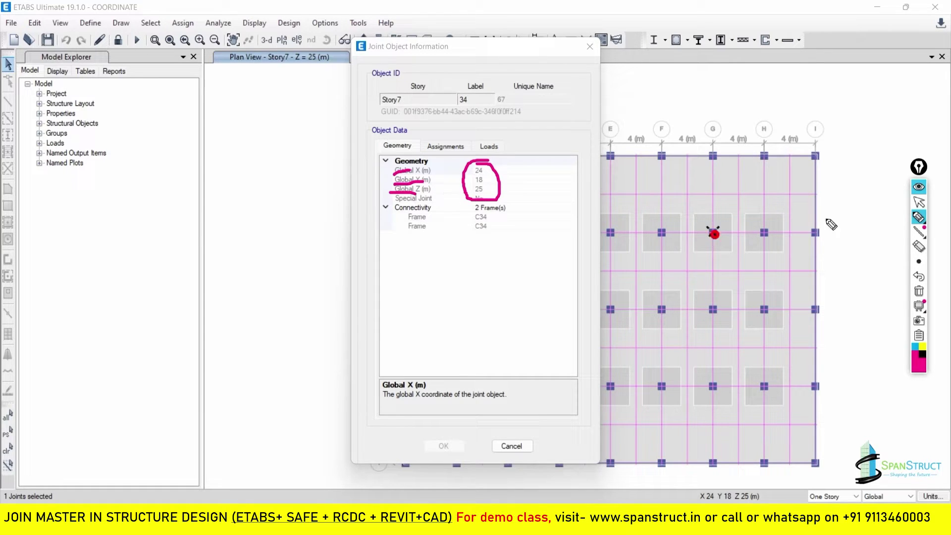
{"action": "left_click", "coordinate": [919, 202]}
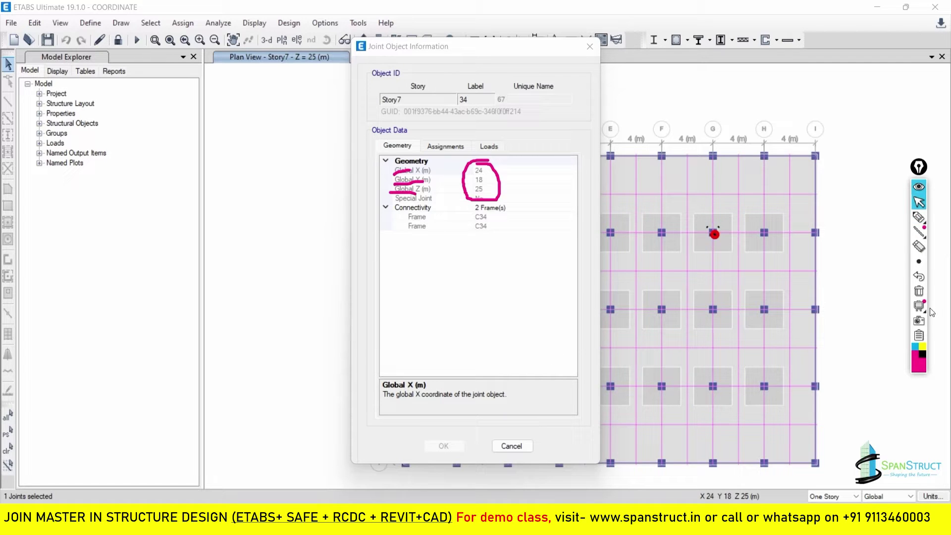
{"action": "left_click", "coordinate": [919, 291]}
{"action": "left_click", "coordinate": [590, 47]}
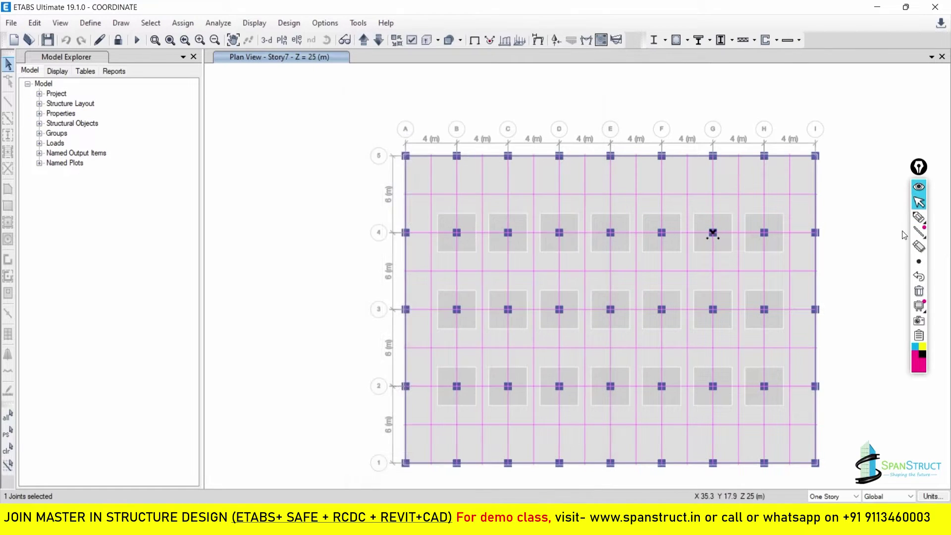
{"action": "left_click", "coordinate": [919, 217]}
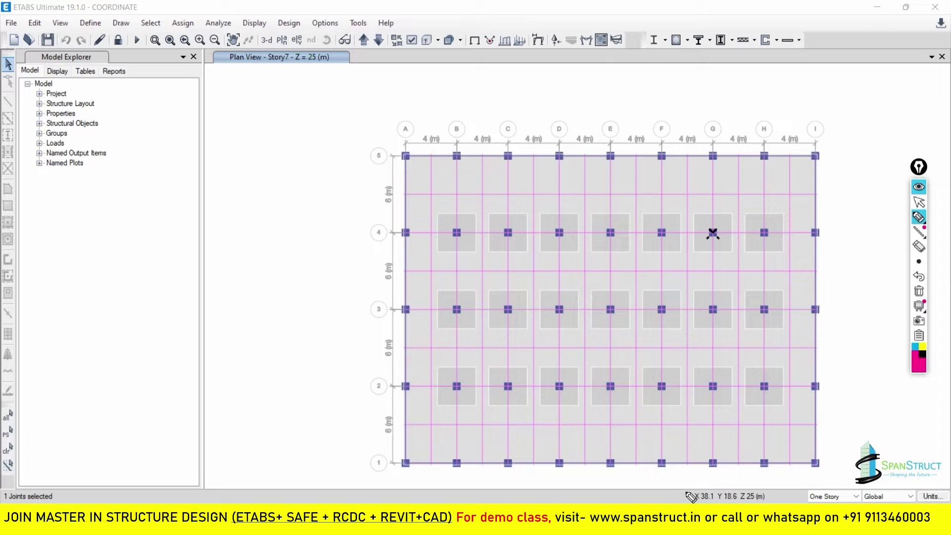
{"action": "mouse_move", "coordinate": [681, 488]}
{"action": "left_mouse_down"}
{"action": "mouse_move", "coordinate": [773, 489]}
{"action": "mouse_move", "coordinate": [769, 502]}
{"action": "left_mouse_up"}
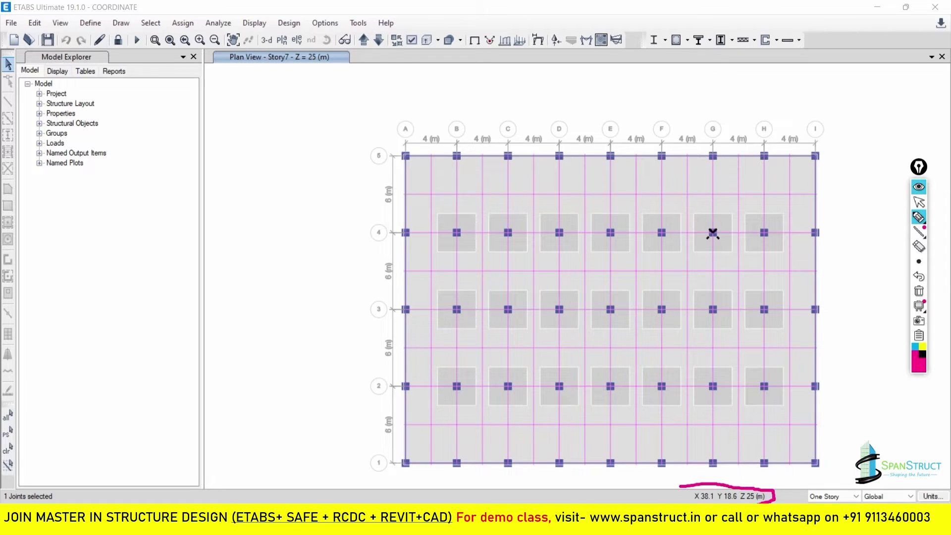
{"action": "left_click_drag", "start_coordinate": [679, 501], "coordinate": [680, 481]}
{"action": "left_click", "coordinate": [919, 203]}
{"action": "left_click", "coordinate": [714, 233]}
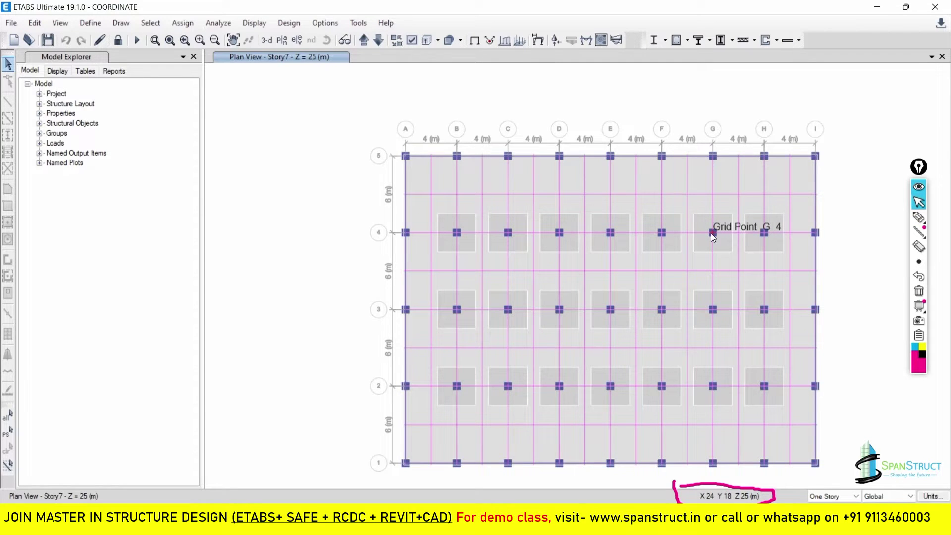
{"action": "right_click", "coordinate": [708, 233]}
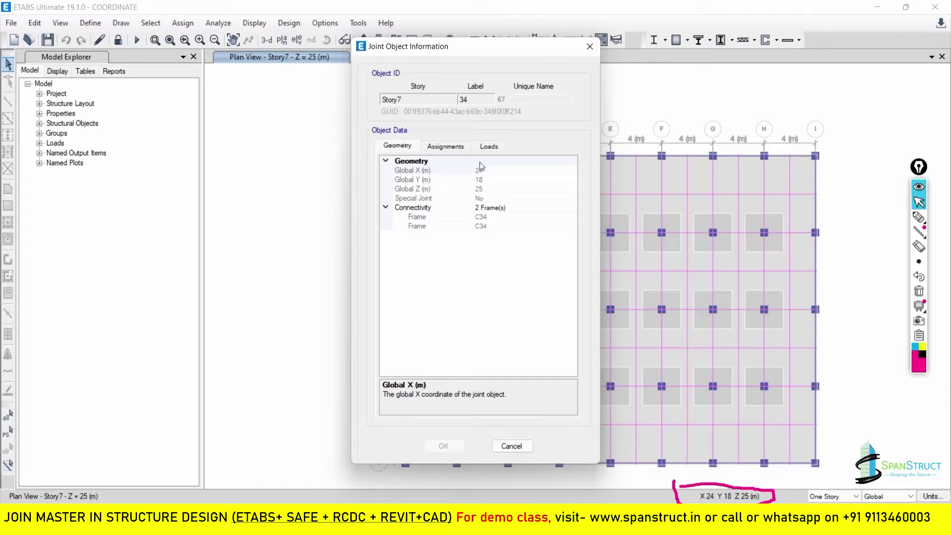
{"action": "mouse_move", "coordinate": [918, 219]}
{"action": "left_click", "coordinate": [872, 218]}
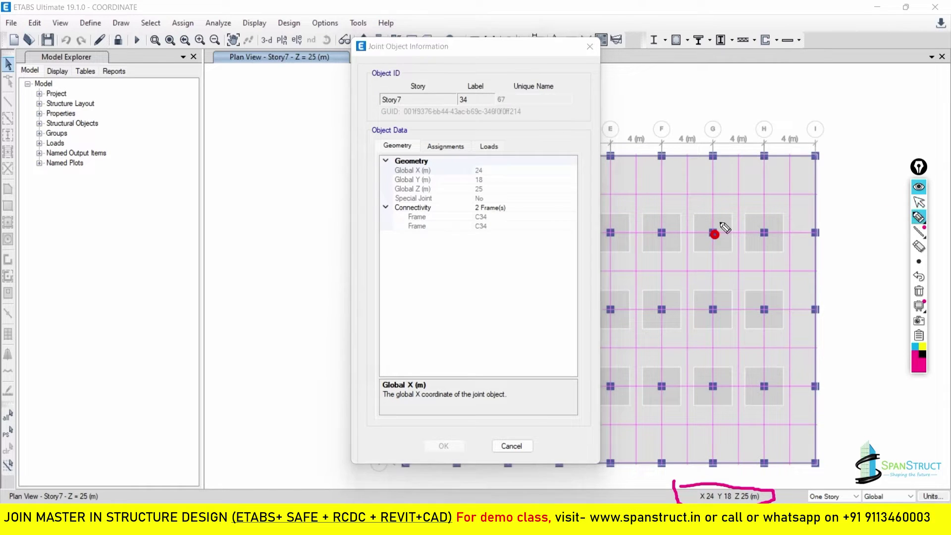
{"action": "mouse_move", "coordinate": [501, 160]}
{"action": "left_mouse_down"}
{"action": "mouse_move", "coordinate": [471, 163]}
{"action": "mouse_move", "coordinate": [469, 184]}
{"action": "mouse_move", "coordinate": [470, 197]}
{"action": "mouse_move", "coordinate": [494, 203]}
{"action": "mouse_move", "coordinate": [495, 164]}
{"action": "left_mouse_up"}
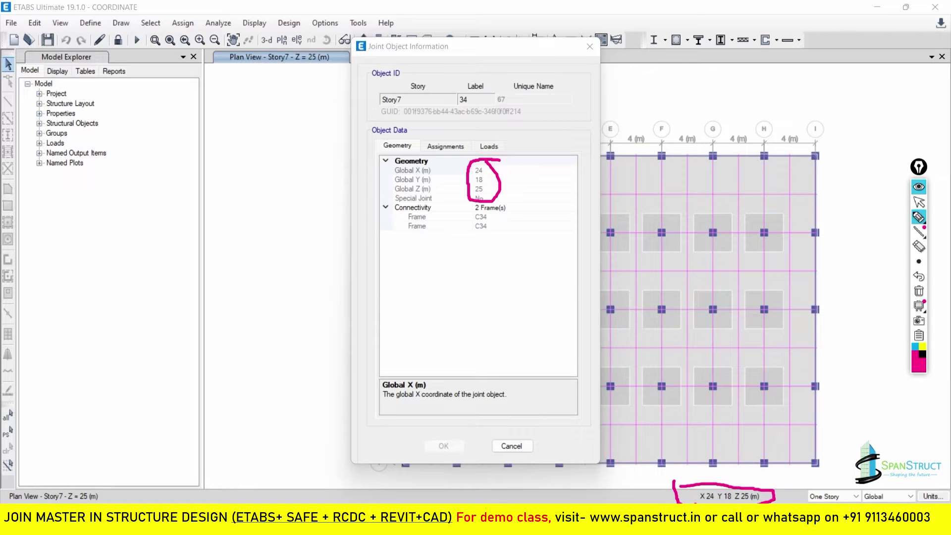
{"action": "mouse_move", "coordinate": [776, 498]}
{"action": "left_mouse_down"}
{"action": "mouse_move", "coordinate": [688, 488]}
{"action": "mouse_move", "coordinate": [686, 500]}
{"action": "mouse_move", "coordinate": [739, 500]}
{"action": "left_mouse_up"}
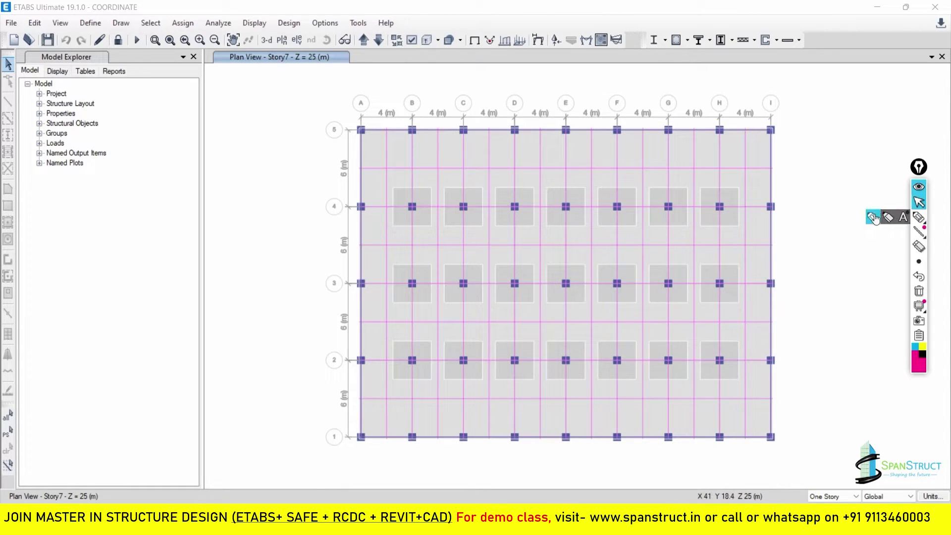
{"action": "left_click", "coordinate": [919, 217]}
{"action": "mouse_move", "coordinate": [685, 498]}
{"action": "left_mouse_down"}
{"action": "mouse_move", "coordinate": [679, 478]}
{"action": "mouse_move", "coordinate": [760, 469]}
{"action": "mouse_move", "coordinate": [785, 492]}
{"action": "left_mouse_up"}
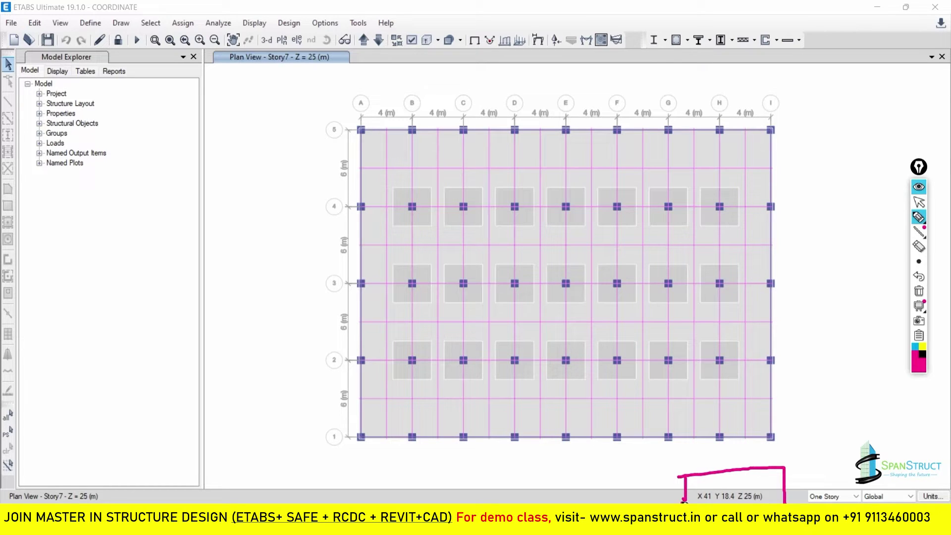
{"action": "left_click", "coordinate": [919, 202]}
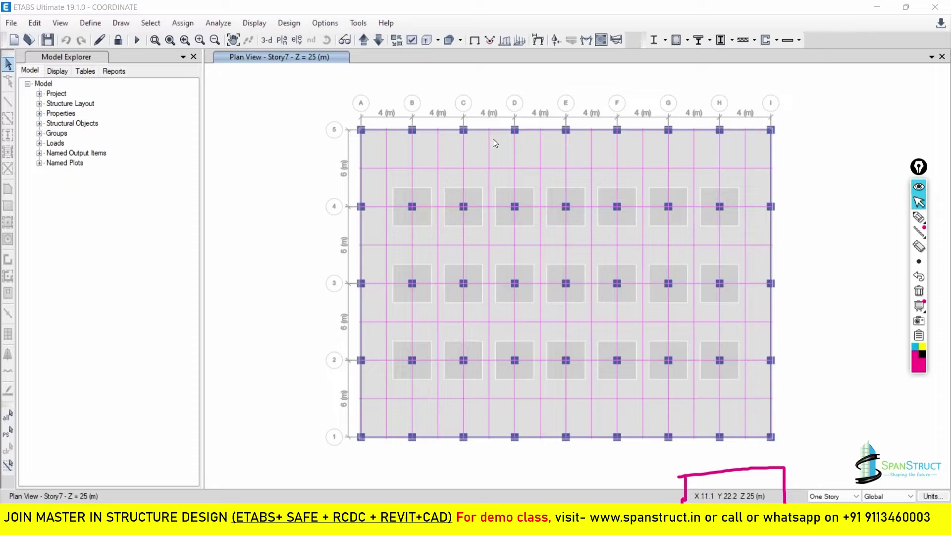